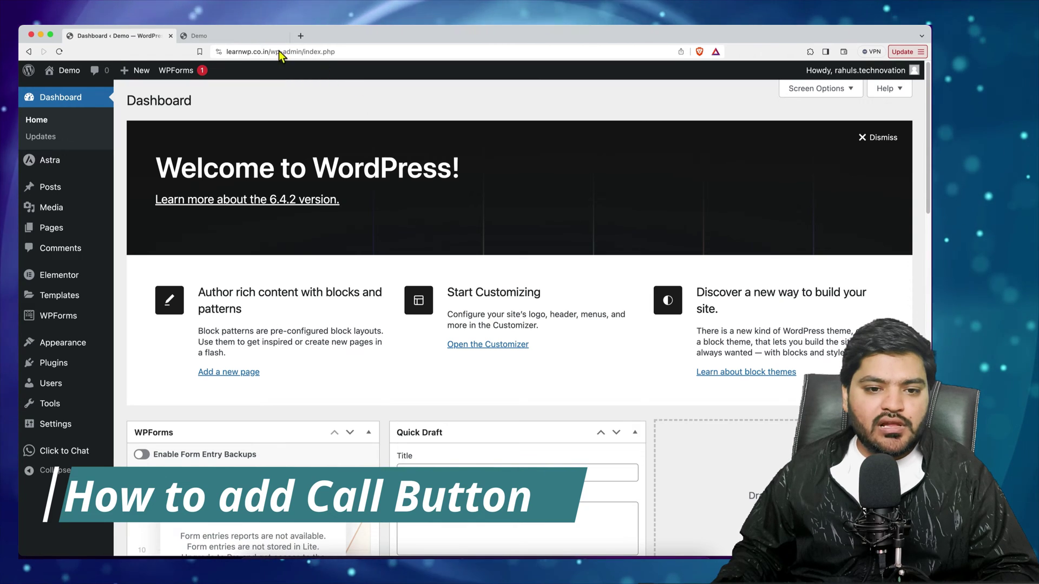
View the live plumbing homepage headlined 'The Most Reliable Plumbing Services in San Francisco'
click(248, 39)
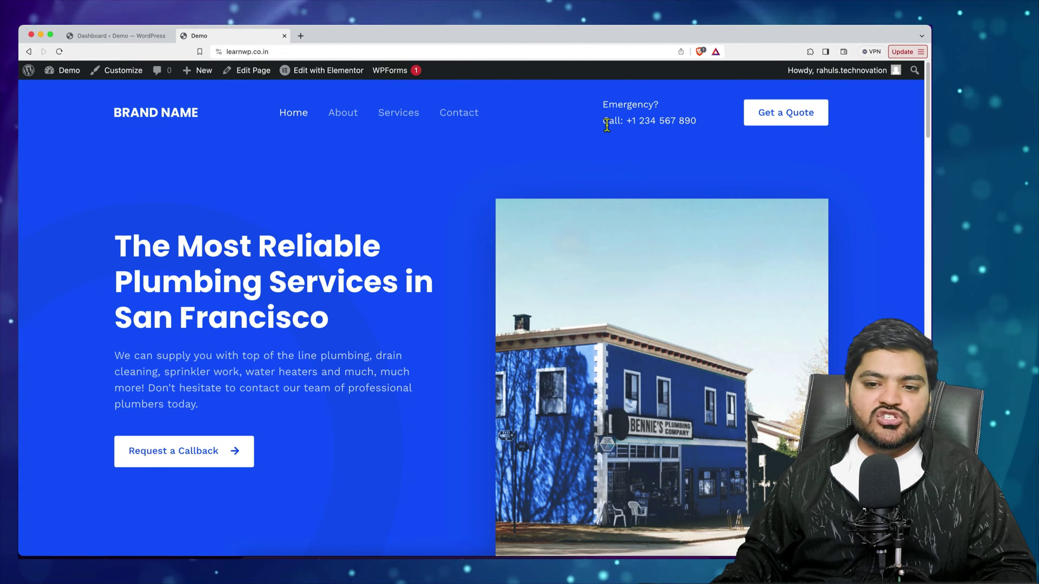
Go back from the plumbing homepage to the WordPress 6.4.2 admin Dashboard
click(697, 125)
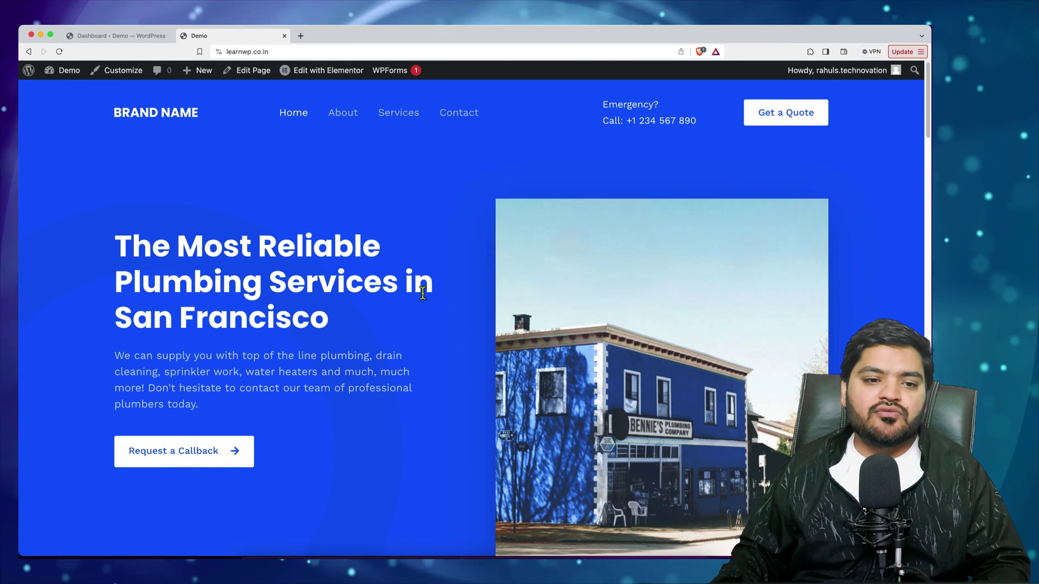
click(130, 37)
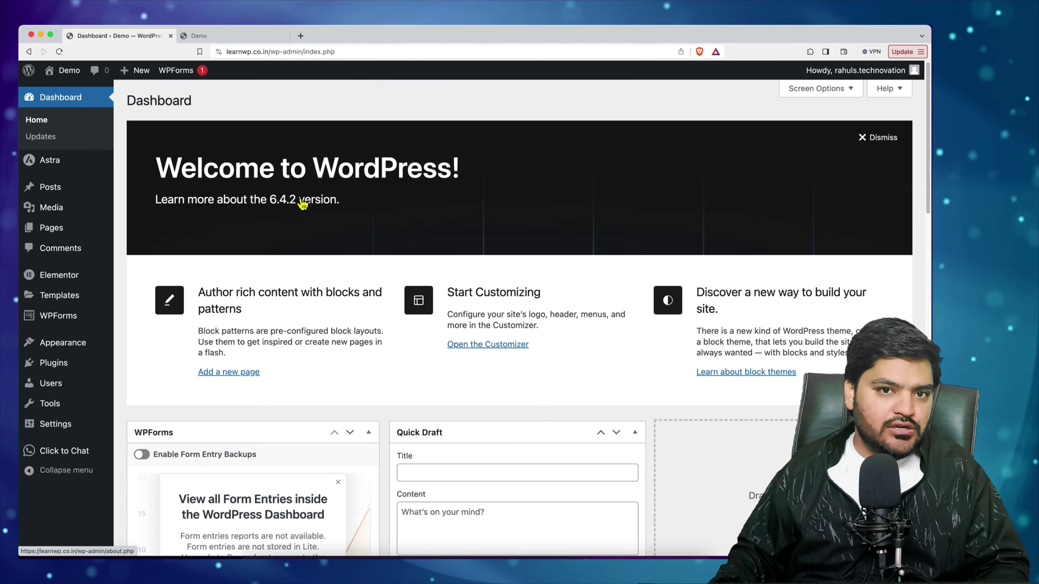
Check the plumbing homepage once more, then go to Plugins > Add New Plugin
click(230, 38)
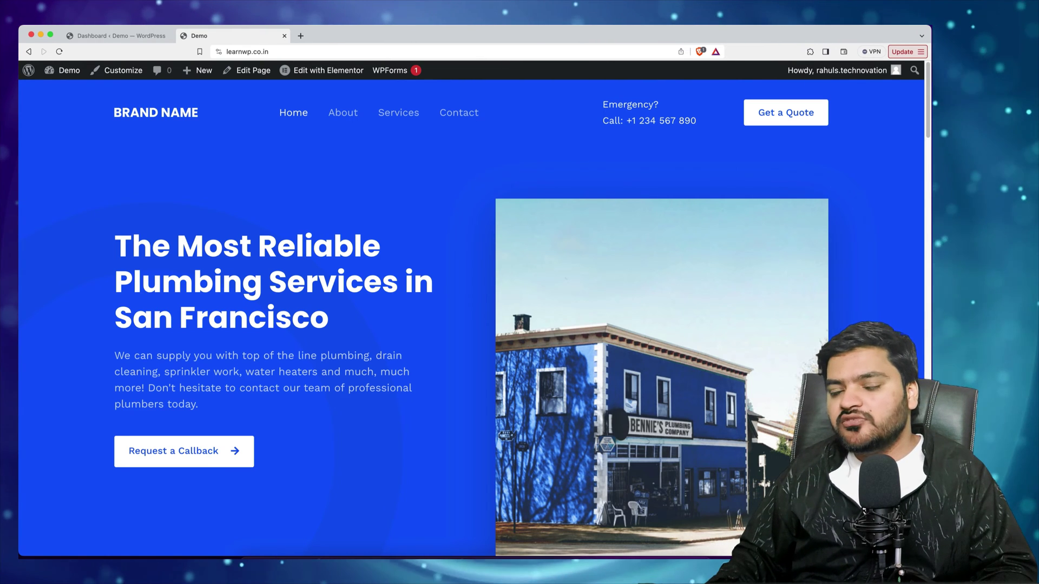
click(122, 36)
mouse_move(60, 376)
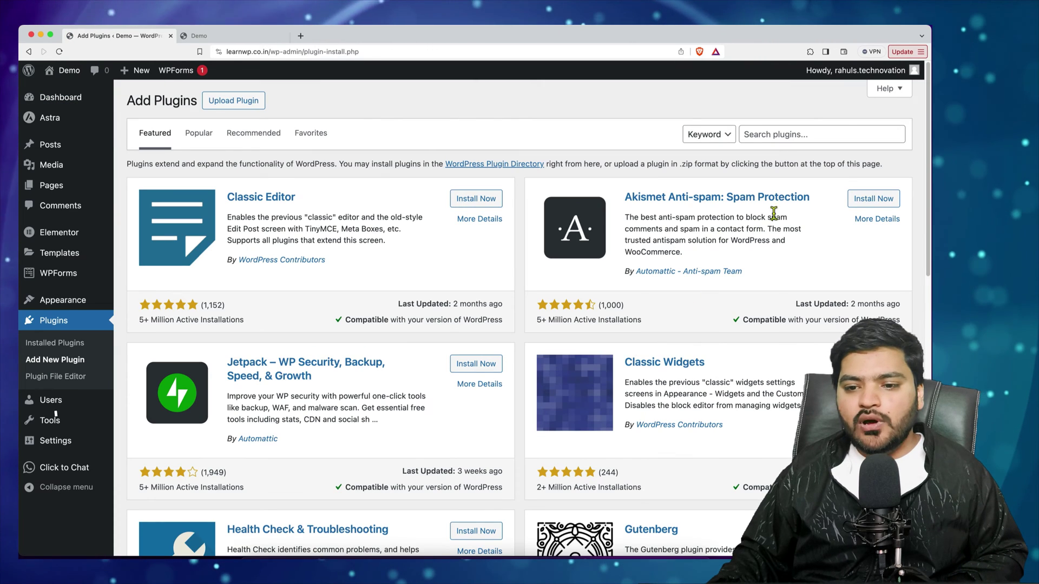
Search the plugin directory for 'call n', then install and activate Call Now Button
click(786, 140)
text(call now)
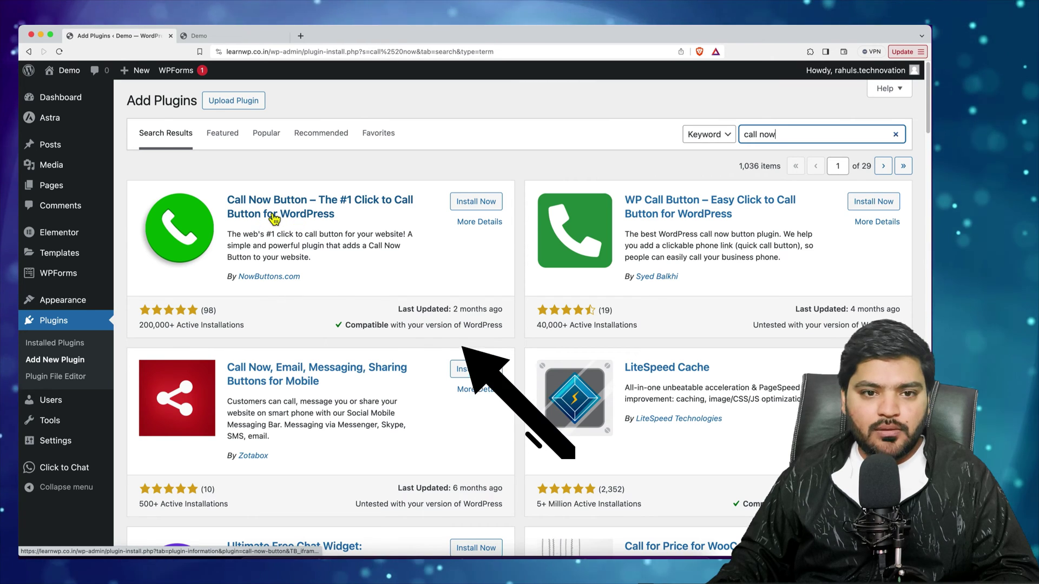
click(483, 203)
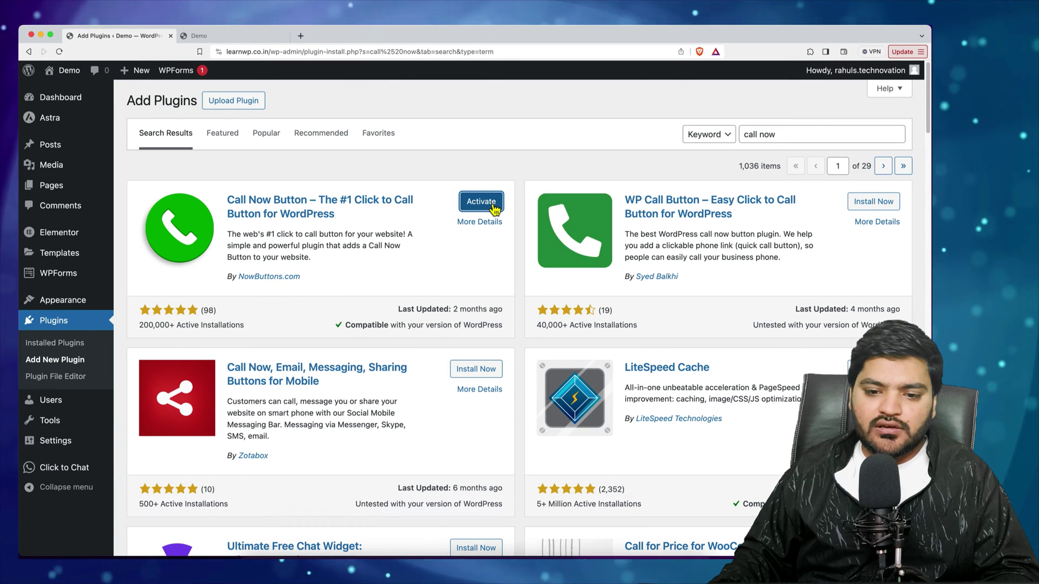
click(495, 205)
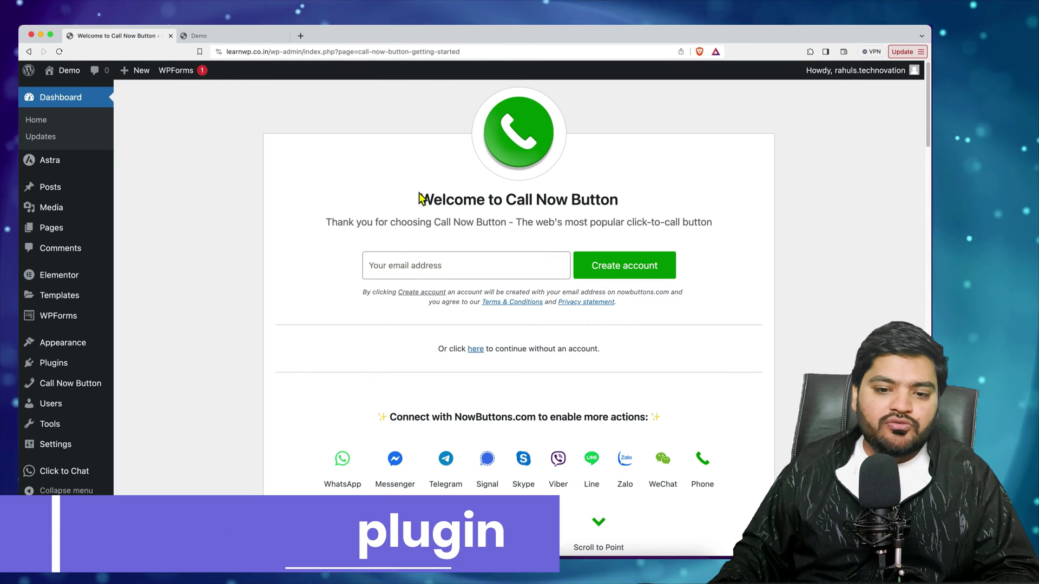
Skip account creation on the Call Now Button welcome page to reach its Basics settings
drag(421, 199, 622, 202)
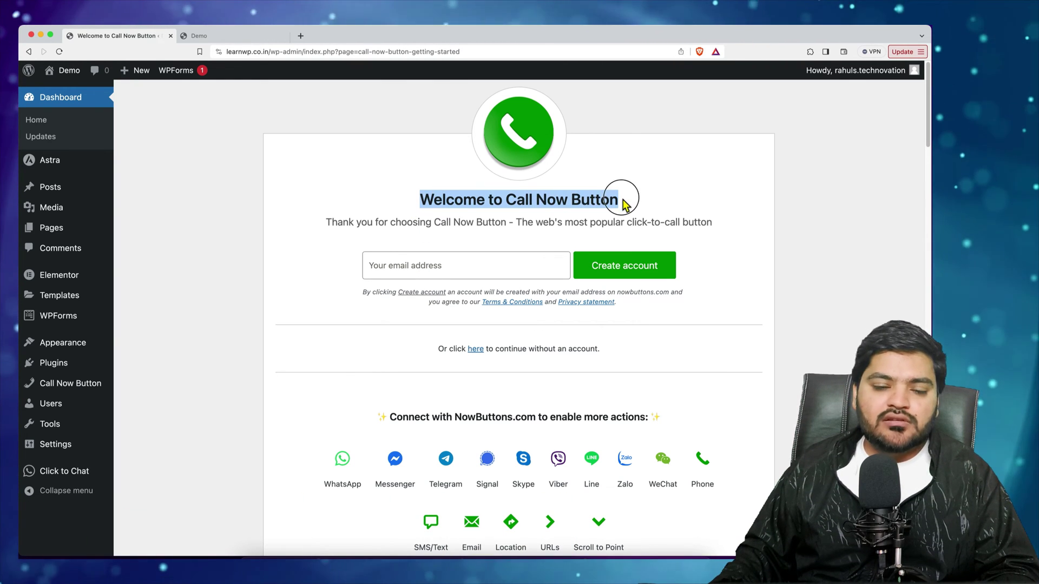
click(622, 200)
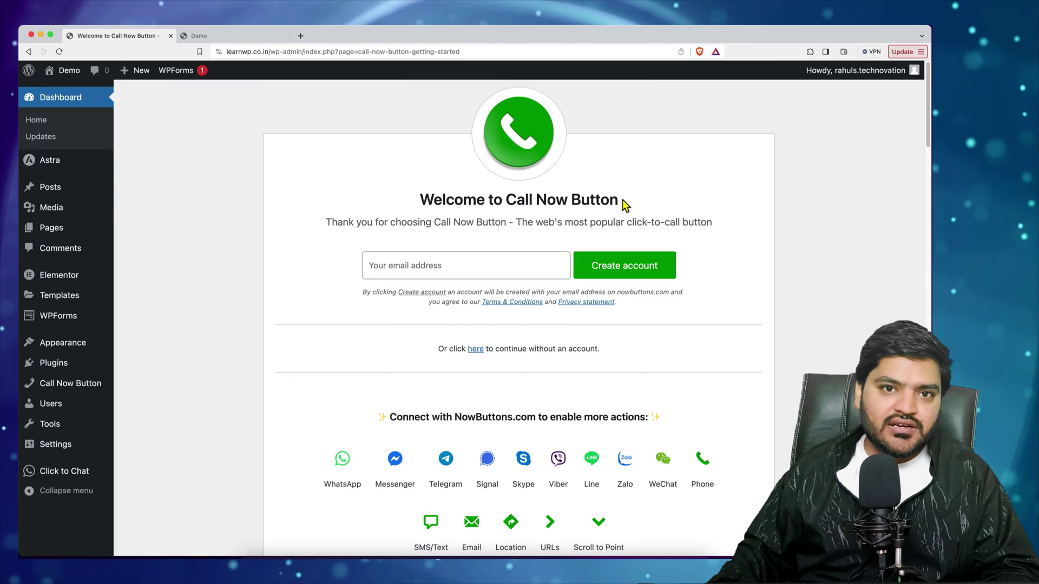
drag(622, 200, 420, 200)
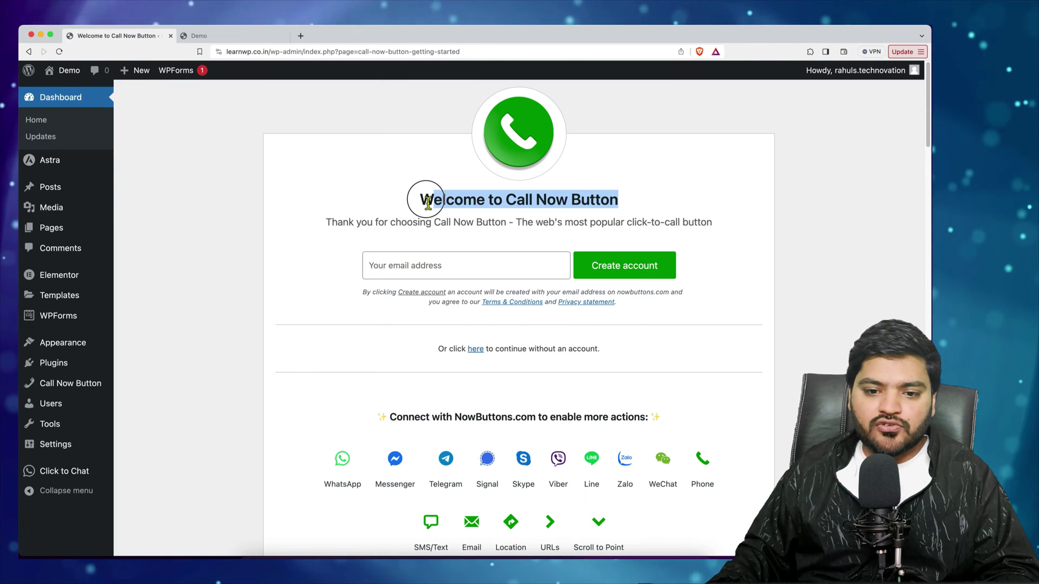
scroll(467, 180, down, 5)
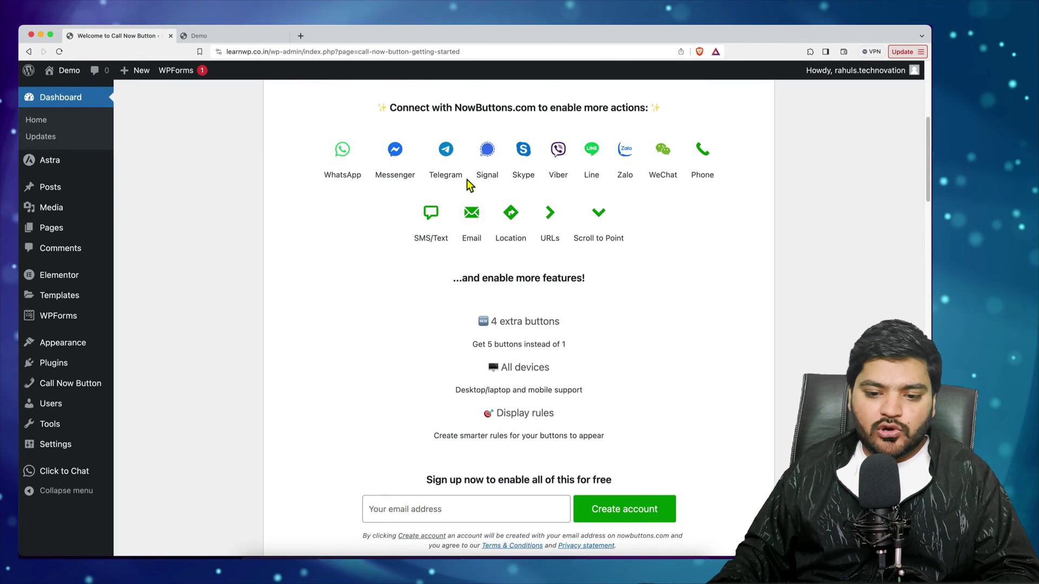
scroll(459, 312, down, 5)
scroll(479, 321, down, 15)
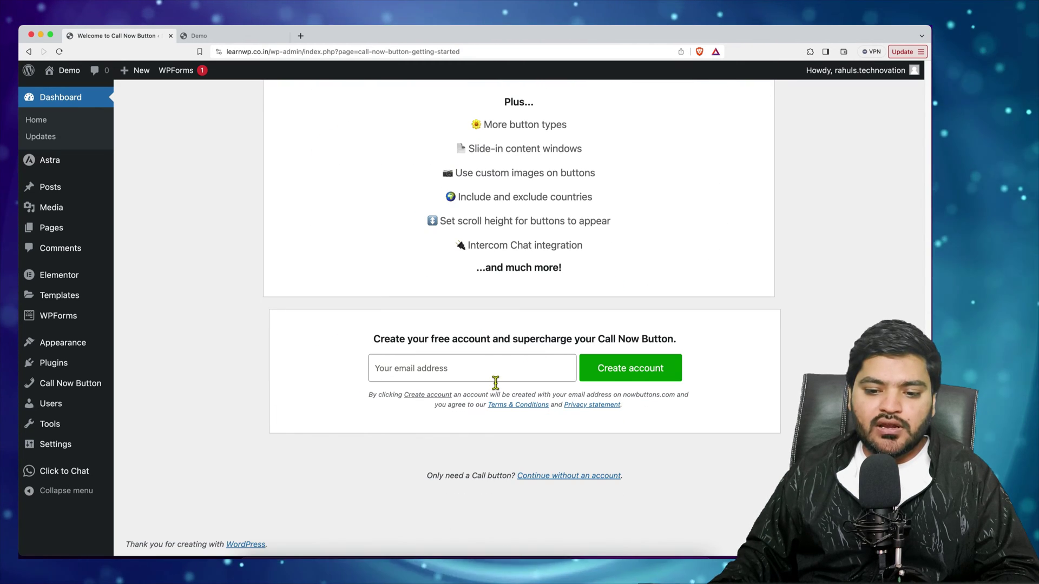
click(574, 479)
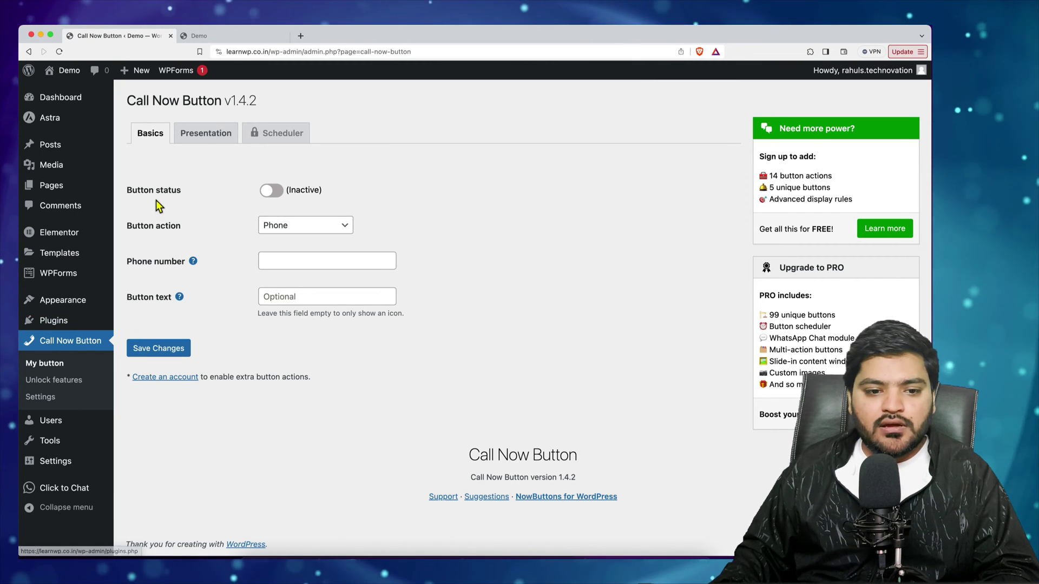
Make the button Active with the Phone action, the business phone number and 'Call Us' text
click(282, 202)
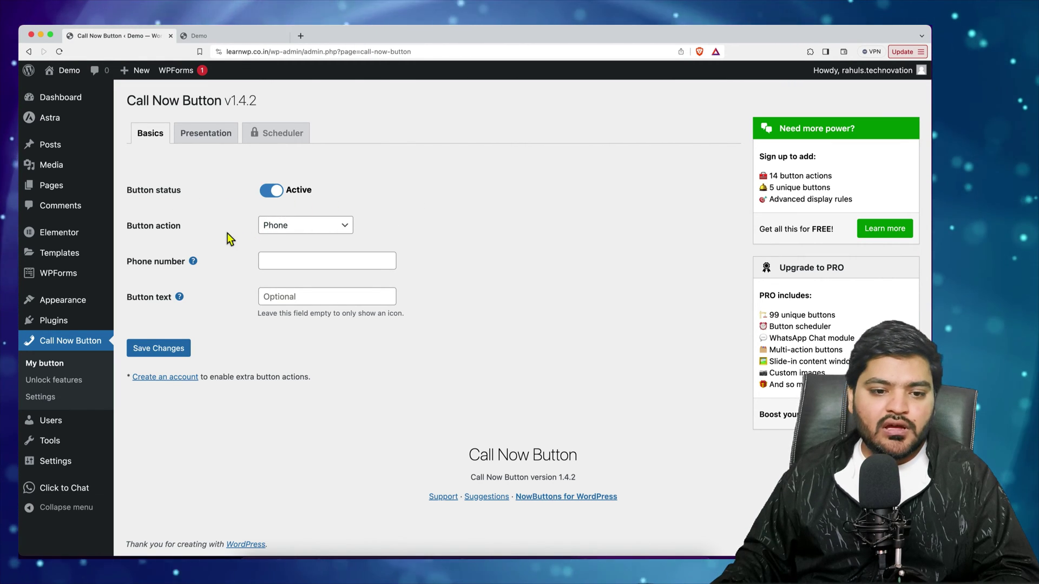
click(305, 230)
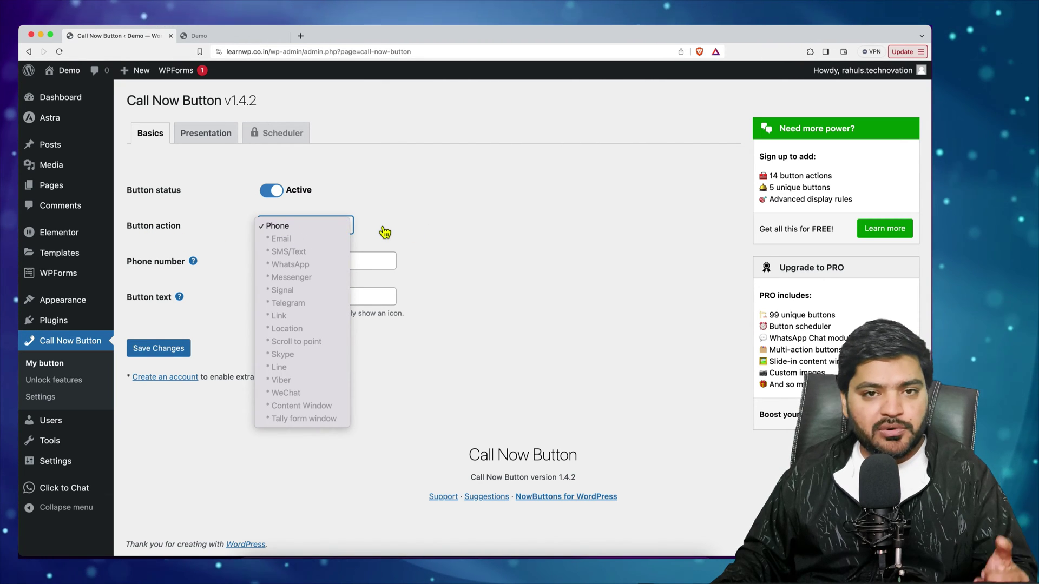
click(403, 230)
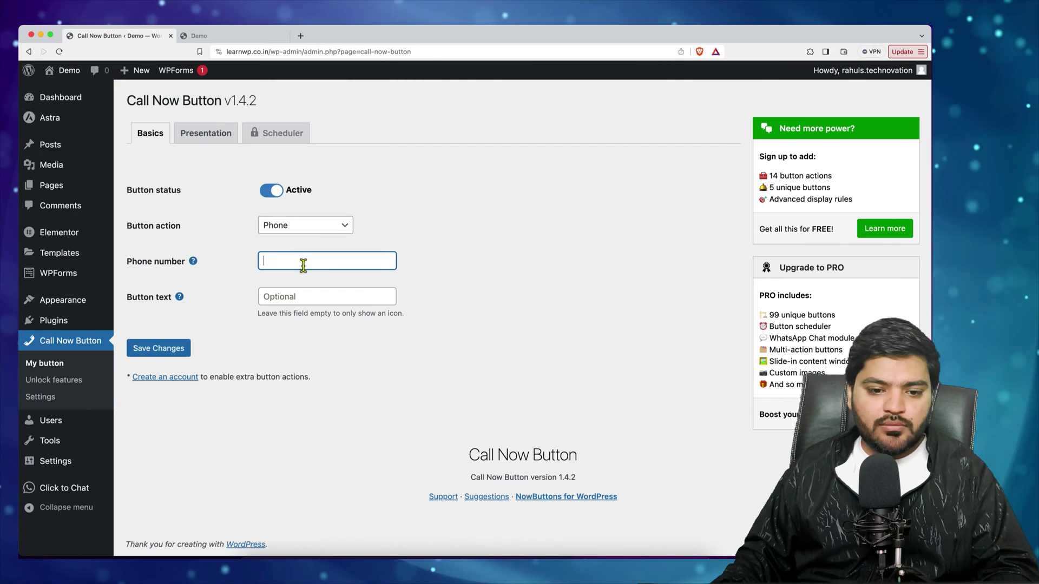
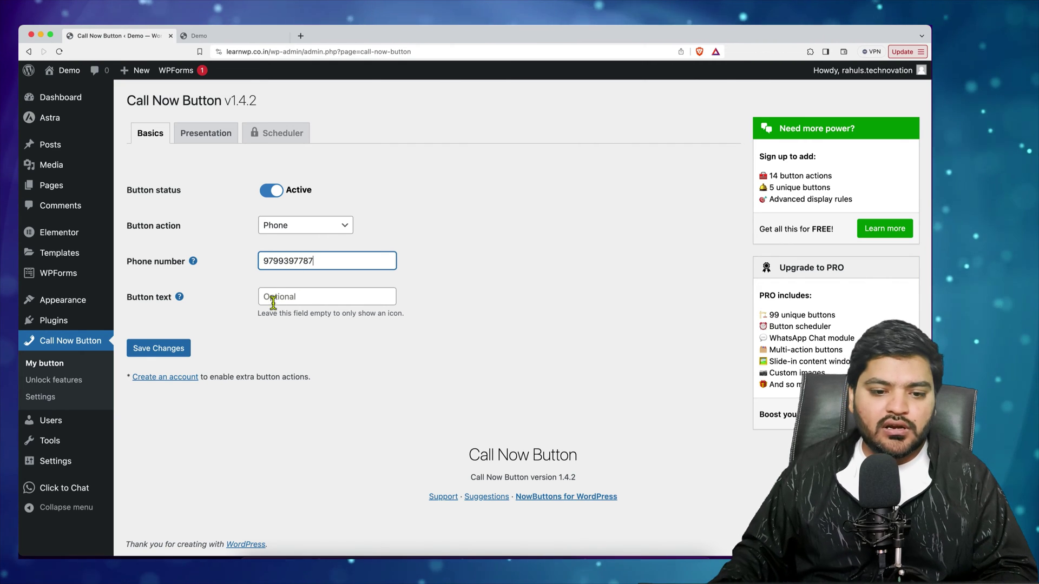
click(273, 304)
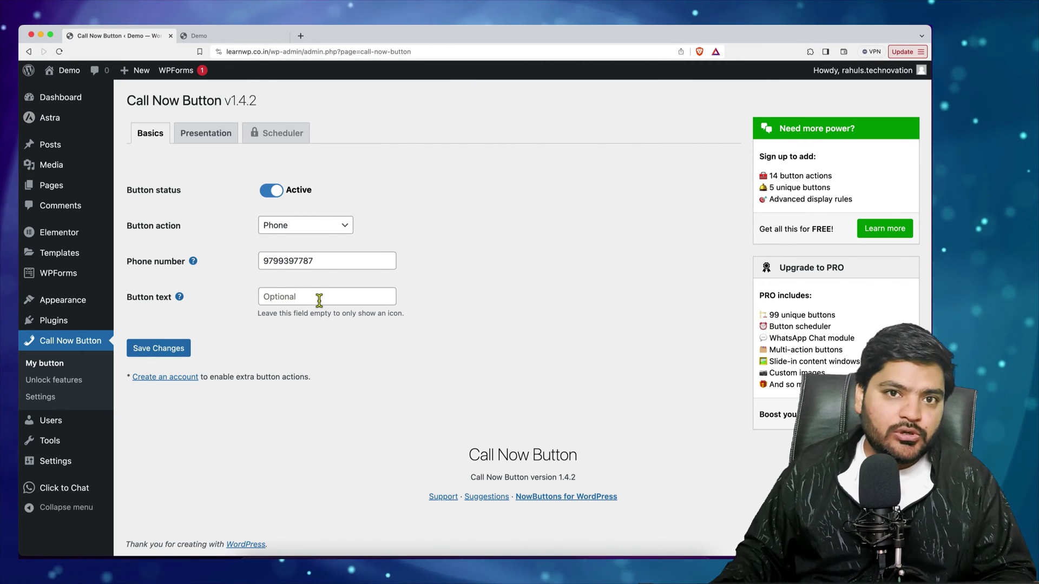
text(Call Us)
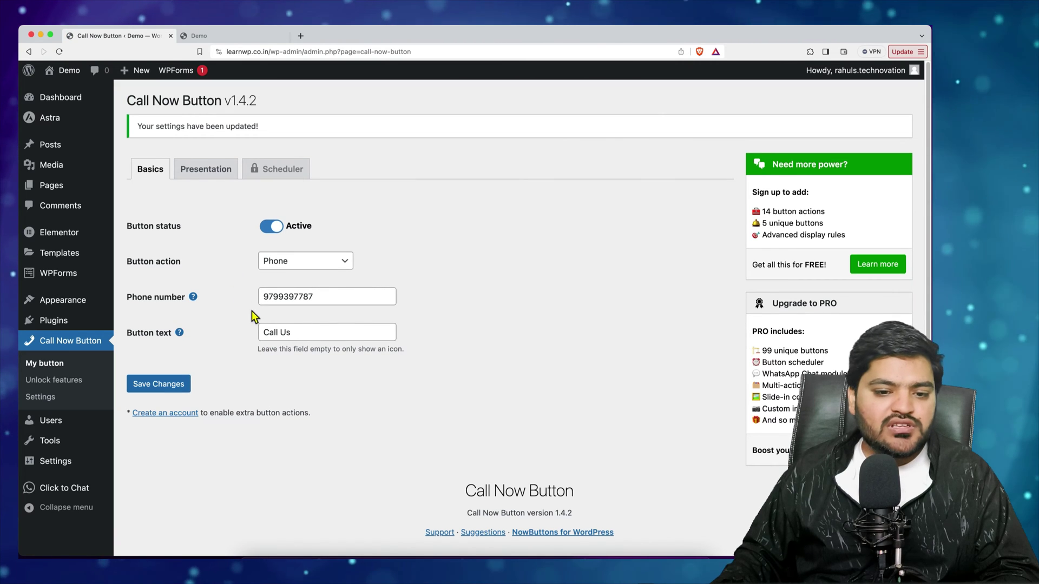
click(206, 172)
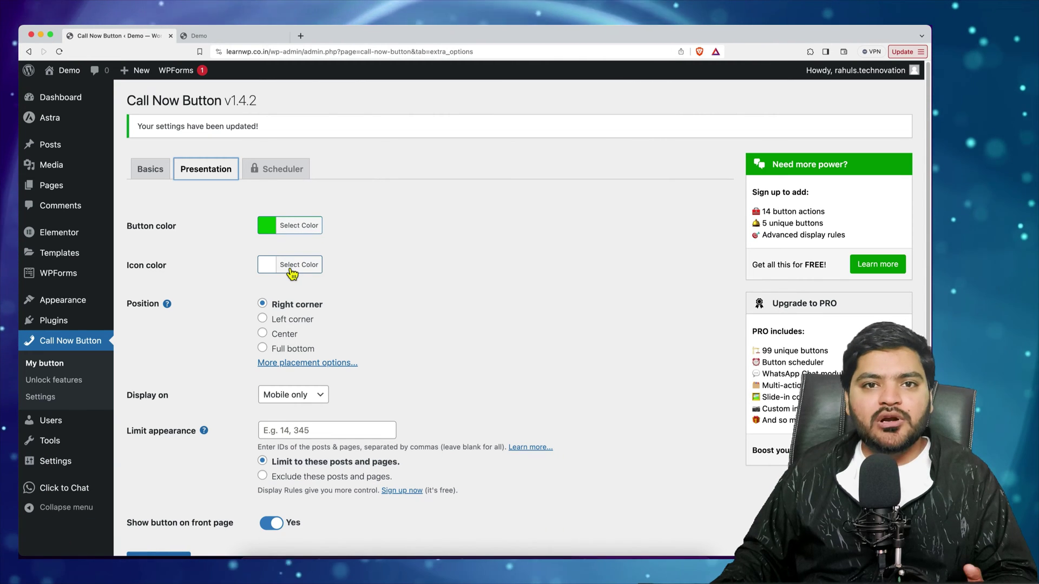
Reload the plumbing homepage in the Demo tab and scroll through it looking for the call button
click(251, 37)
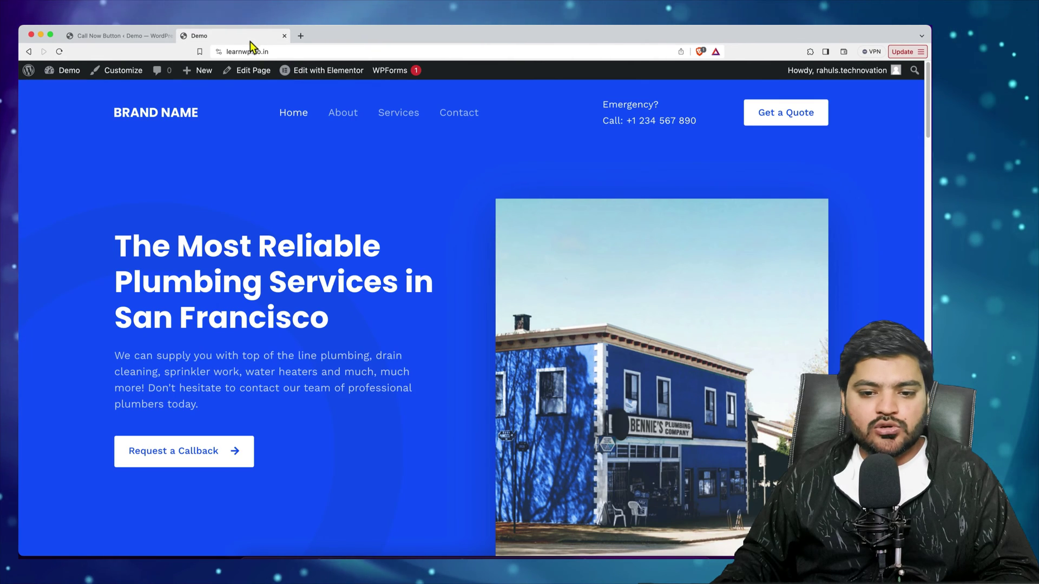
click(59, 51)
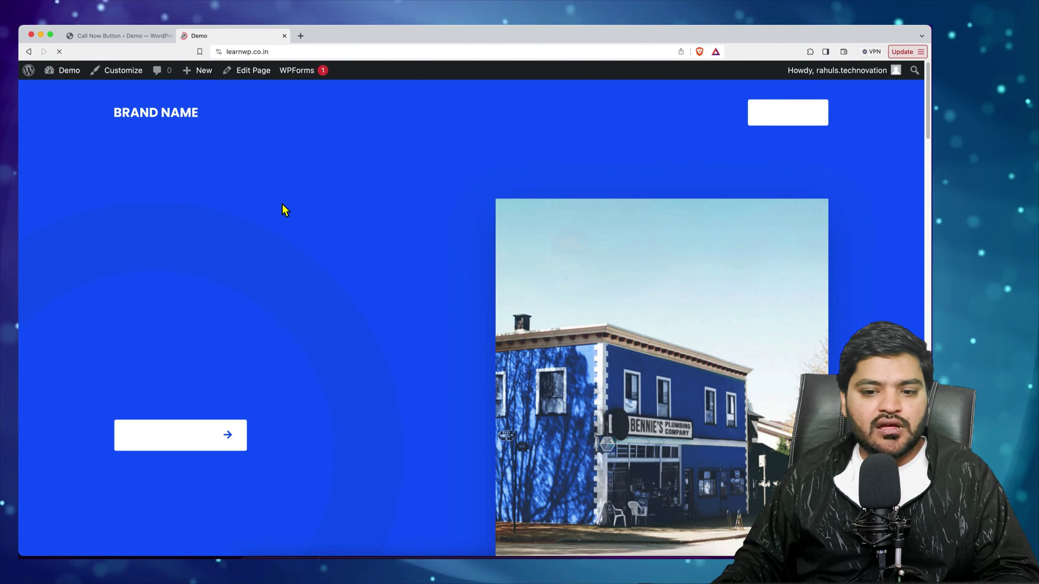
scroll(337, 351, down, 10)
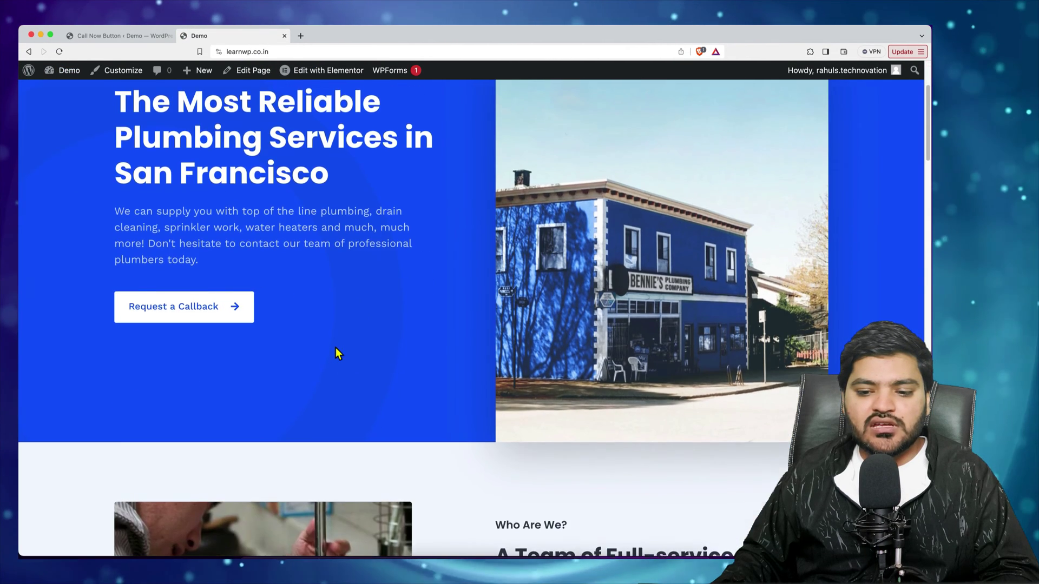
scroll(336, 348, down, 10)
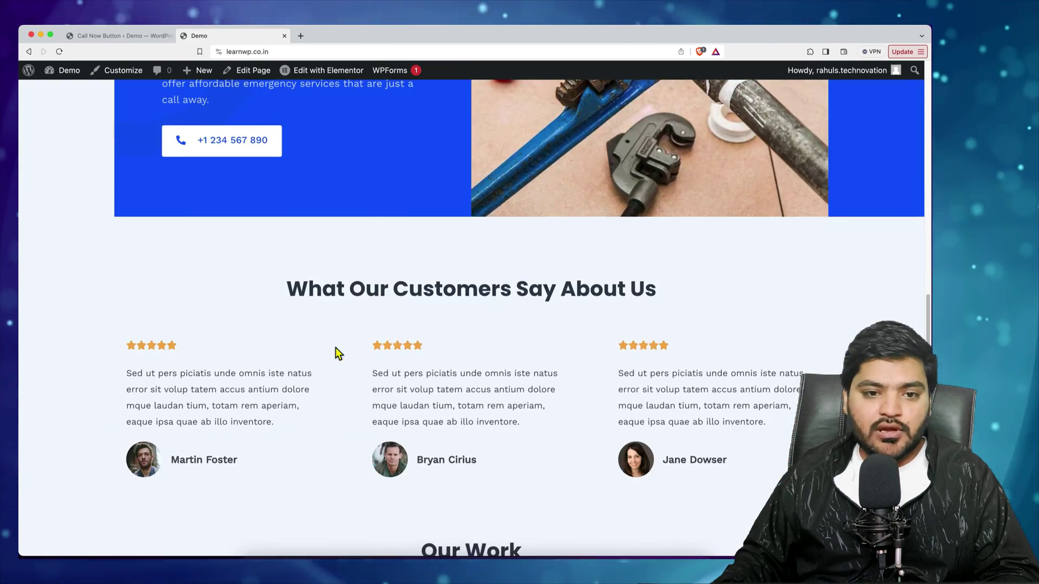
scroll(336, 348, up, 15)
scroll(335, 349, up, 2)
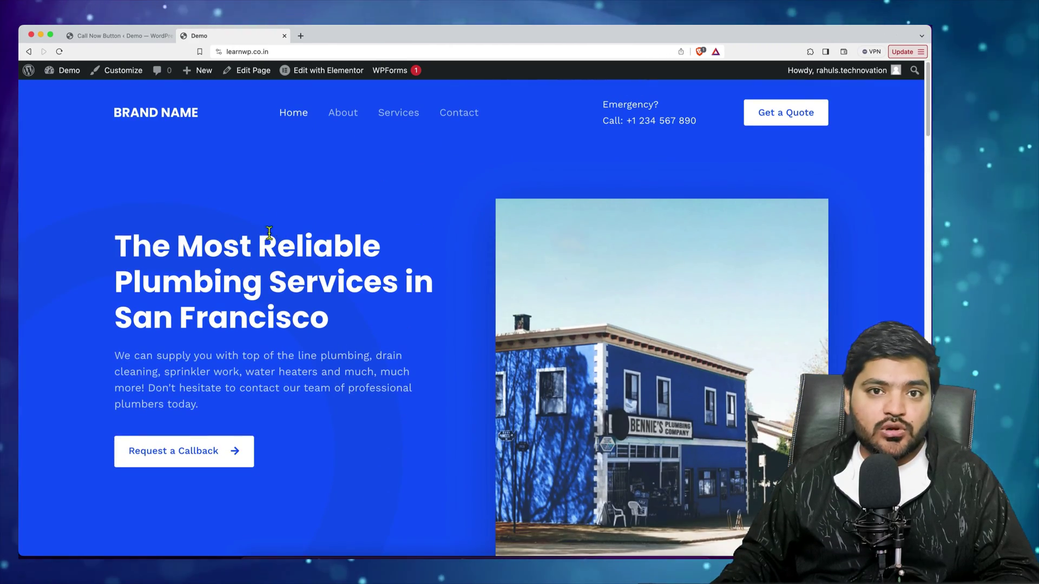
right_click(236, 198)
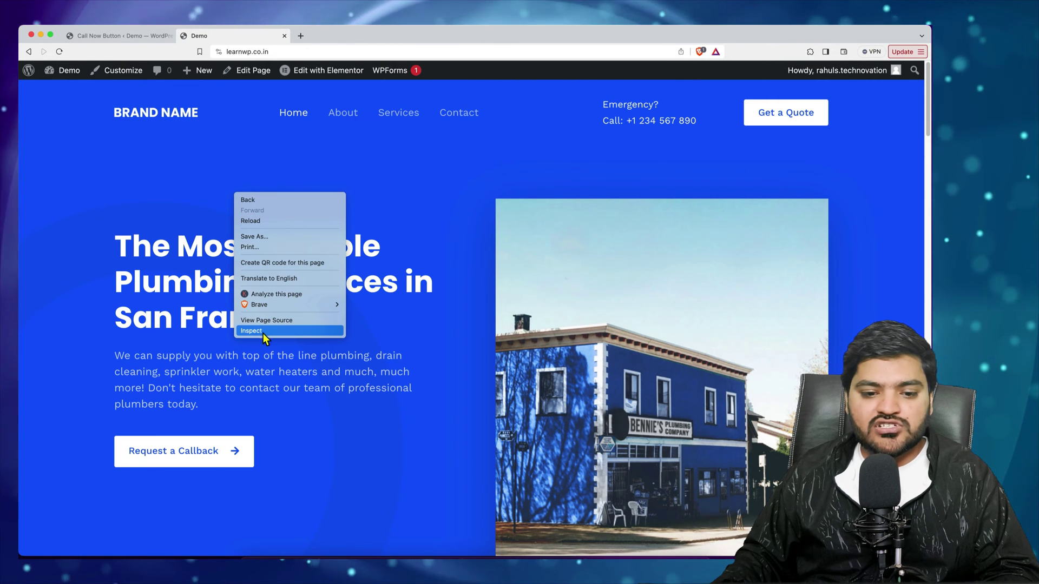
click(287, 332)
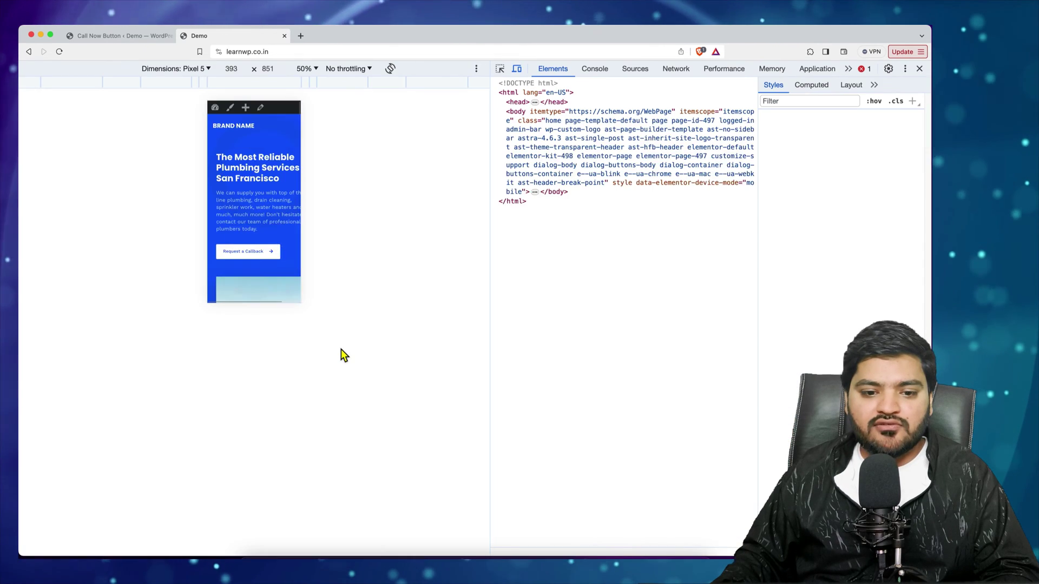
click(306, 69)
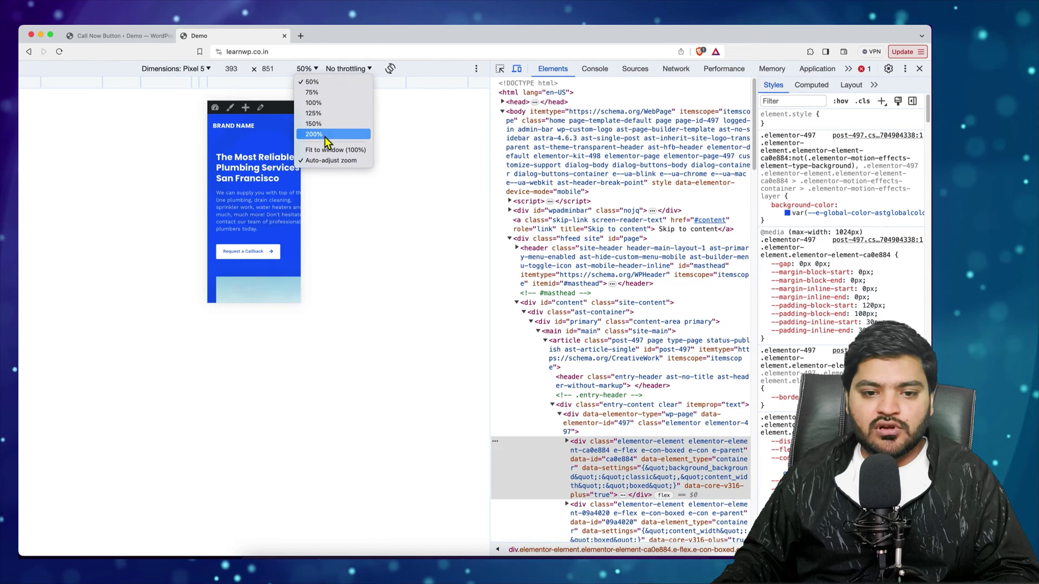
click(313, 103)
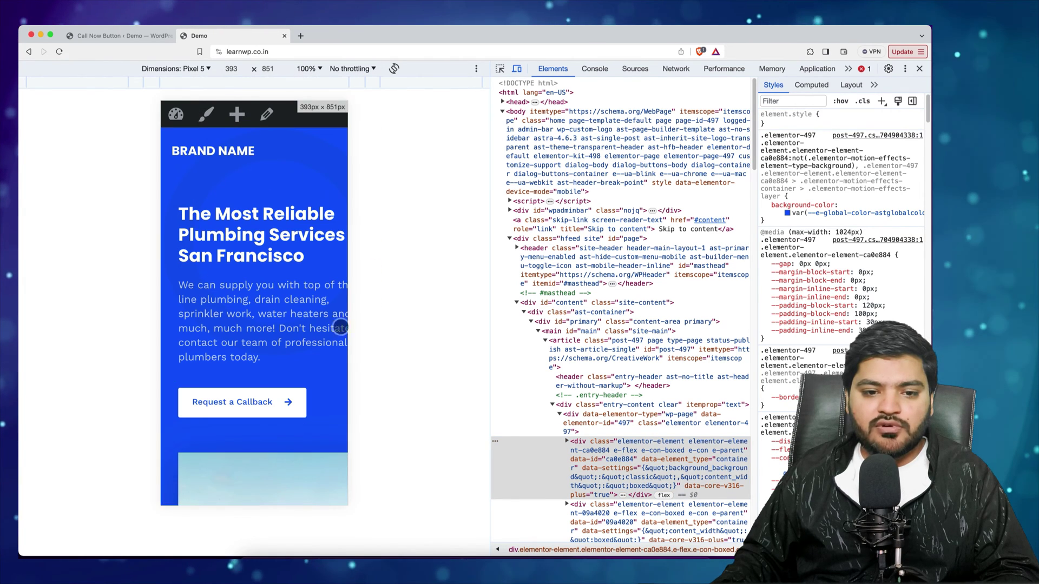
click(60, 52)
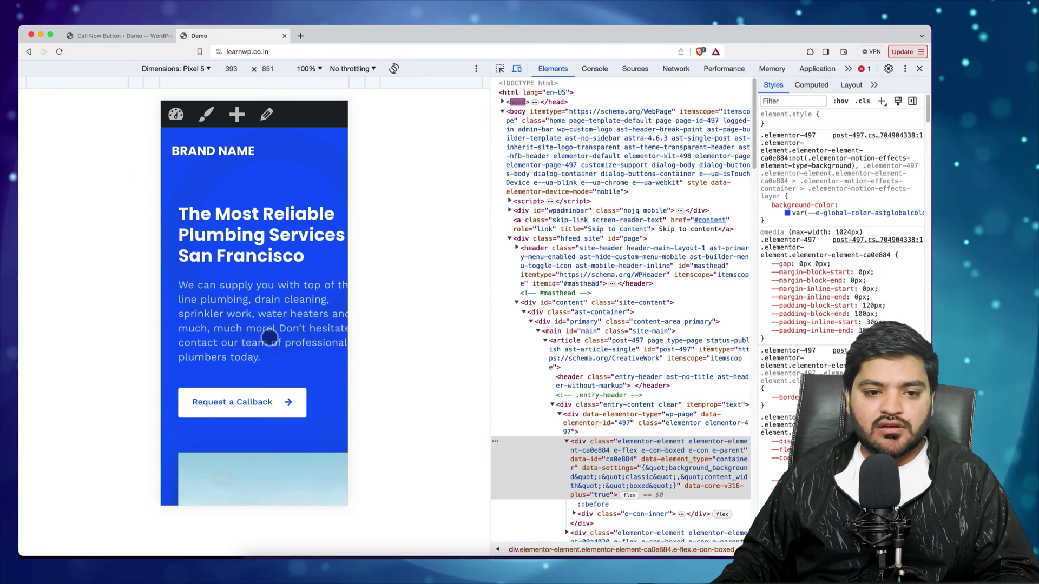
scroll(269, 338, down, 2)
drag(266, 339, 216, 357)
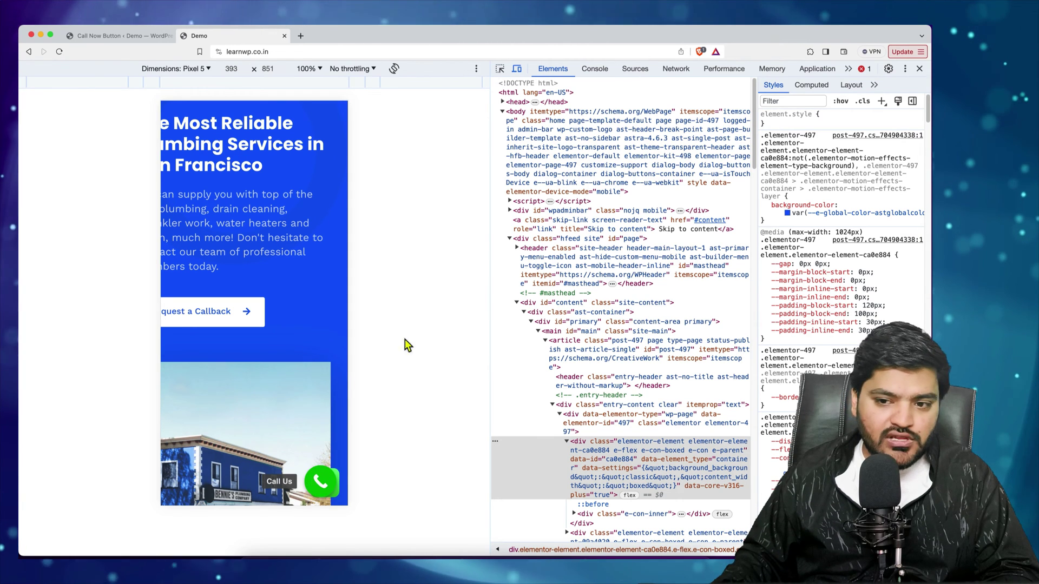
click(919, 69)
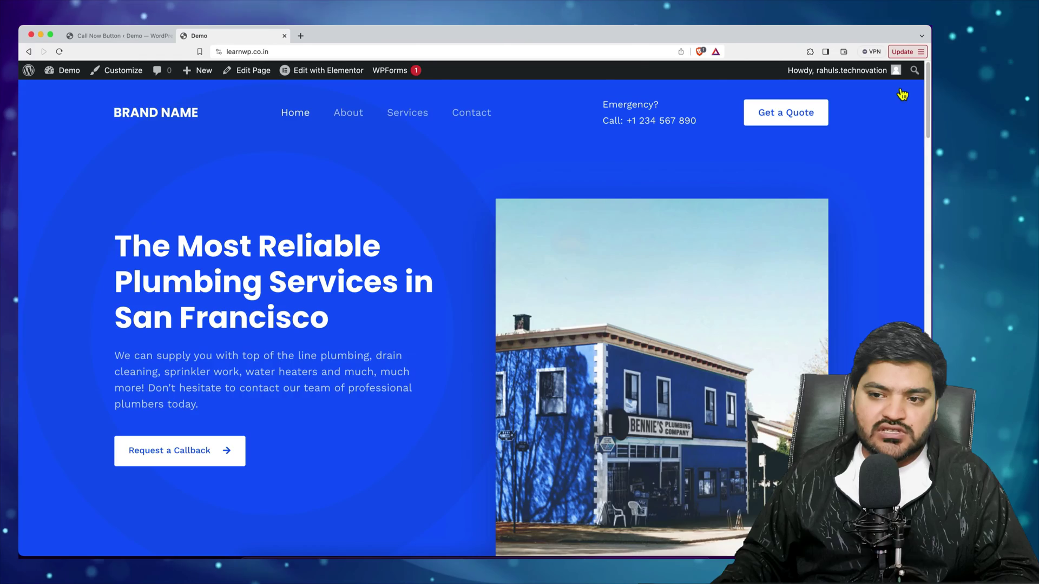
Place the call button in the Left corner, display it on All screens, and save
click(119, 36)
scroll(229, 275, down, 2)
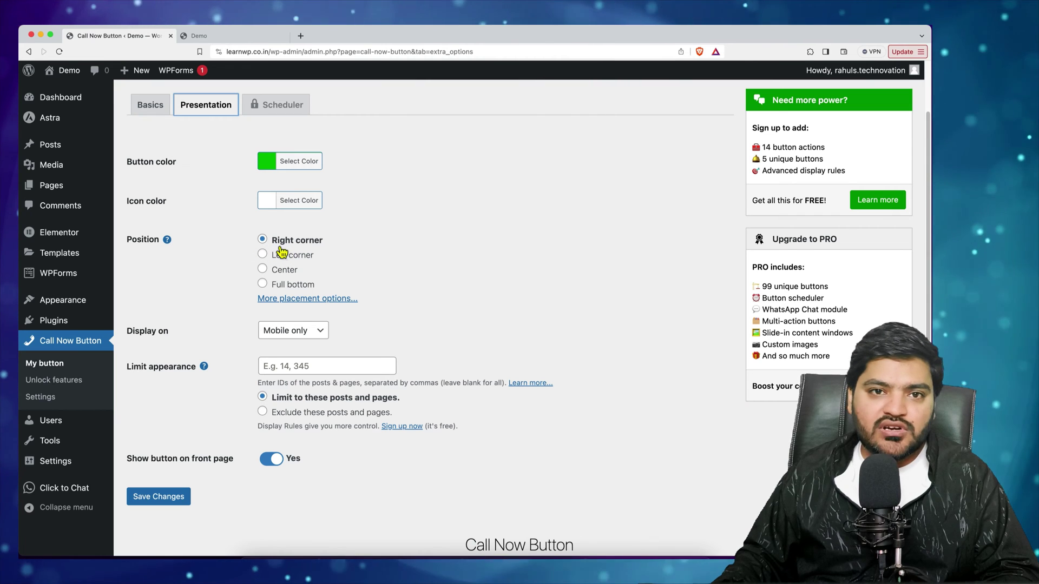
click(266, 35)
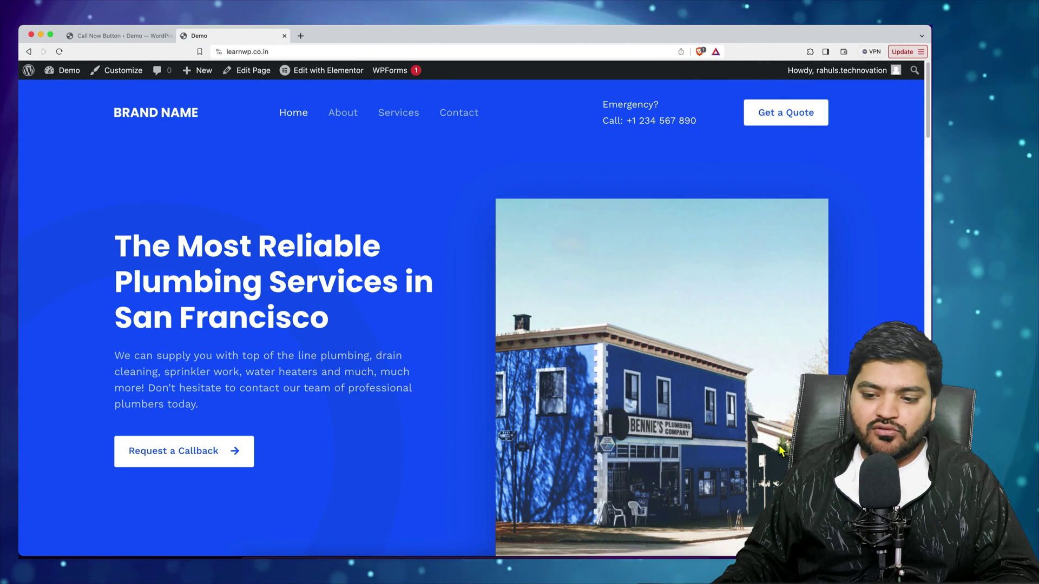
click(127, 37)
click(263, 254)
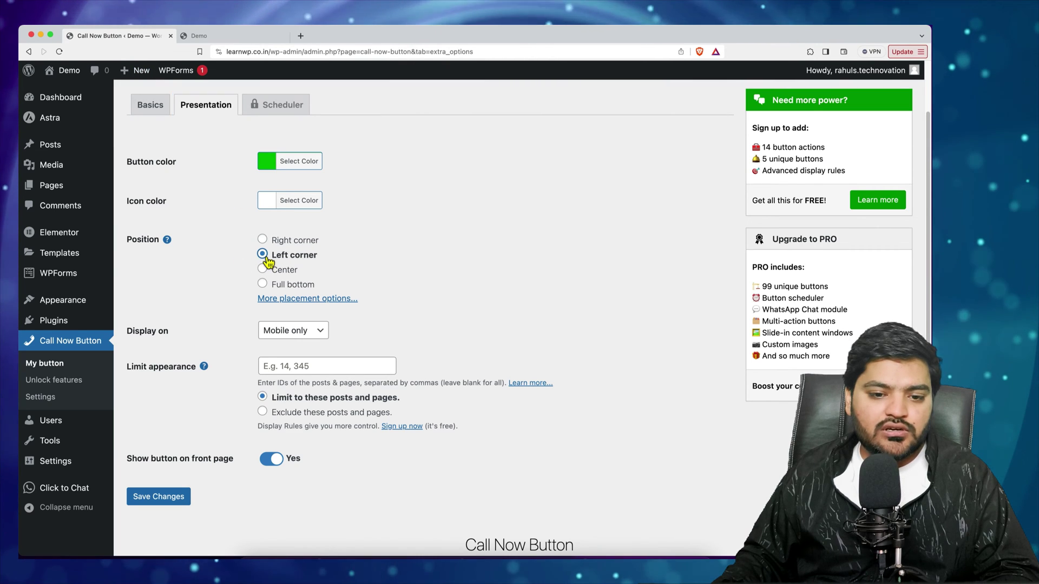
scroll(214, 271, down, 3)
click(292, 269)
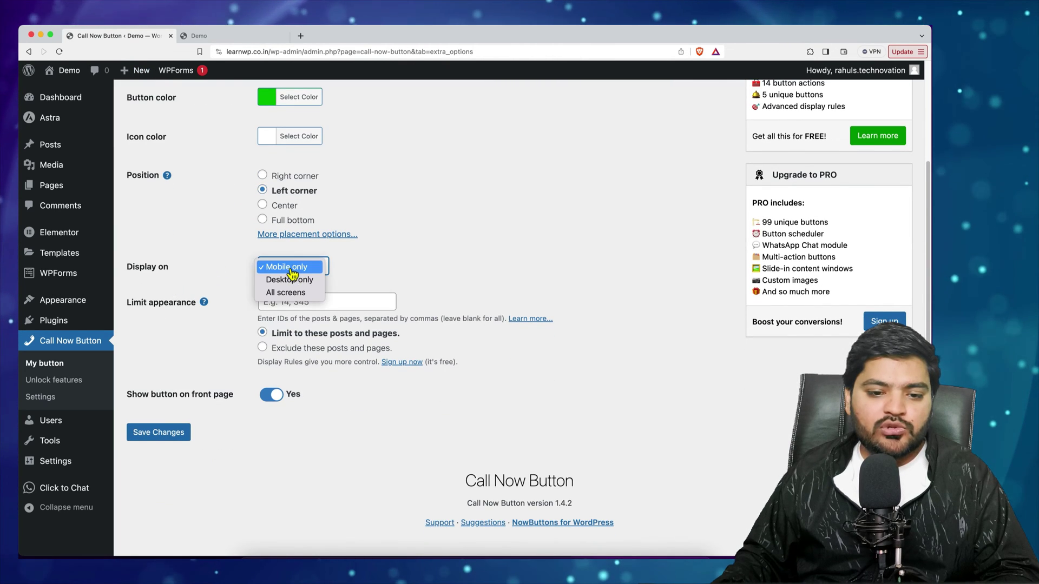
click(289, 293)
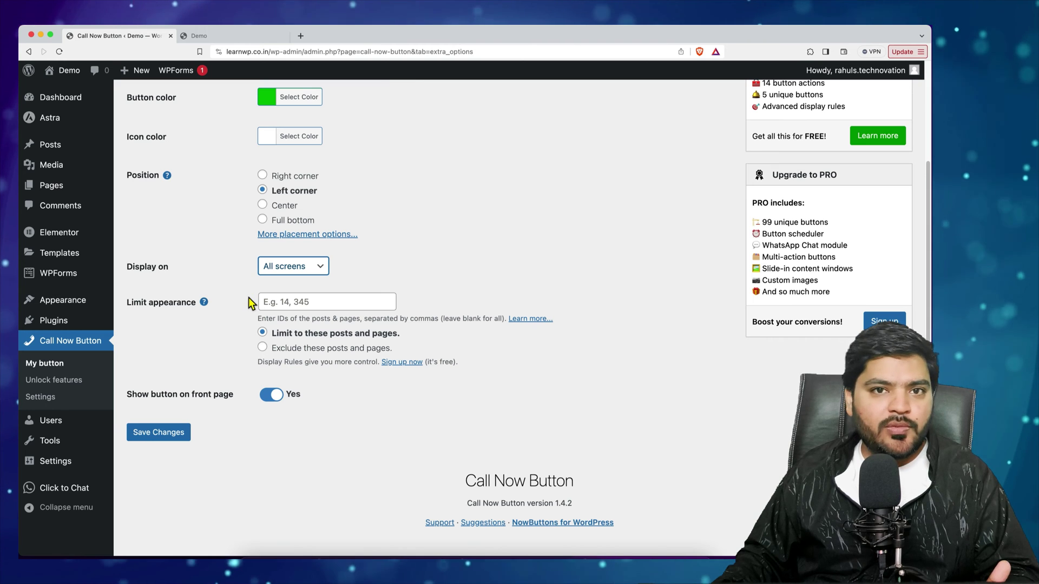
scroll(219, 338, down, 1)
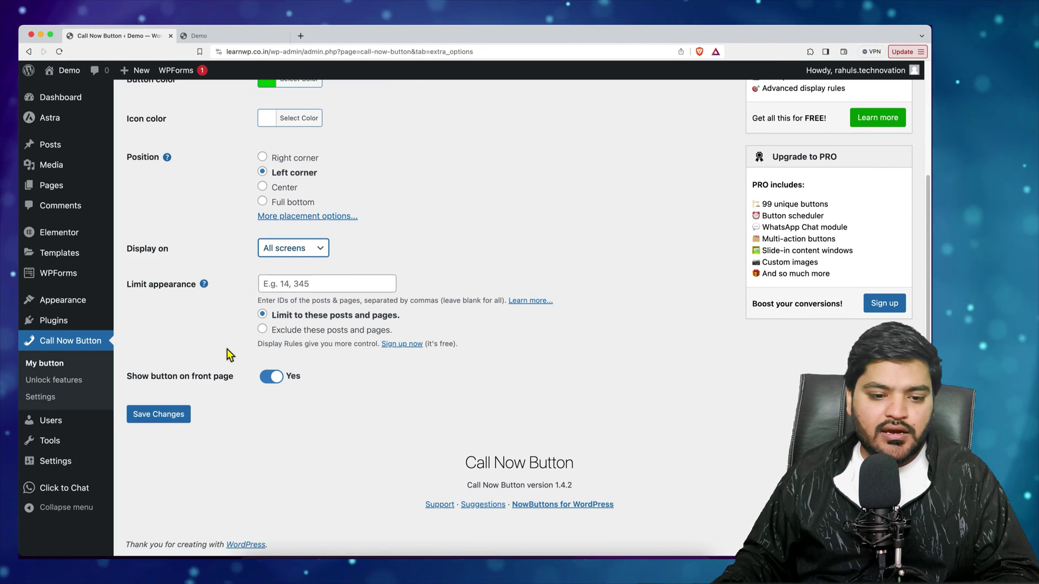
click(158, 413)
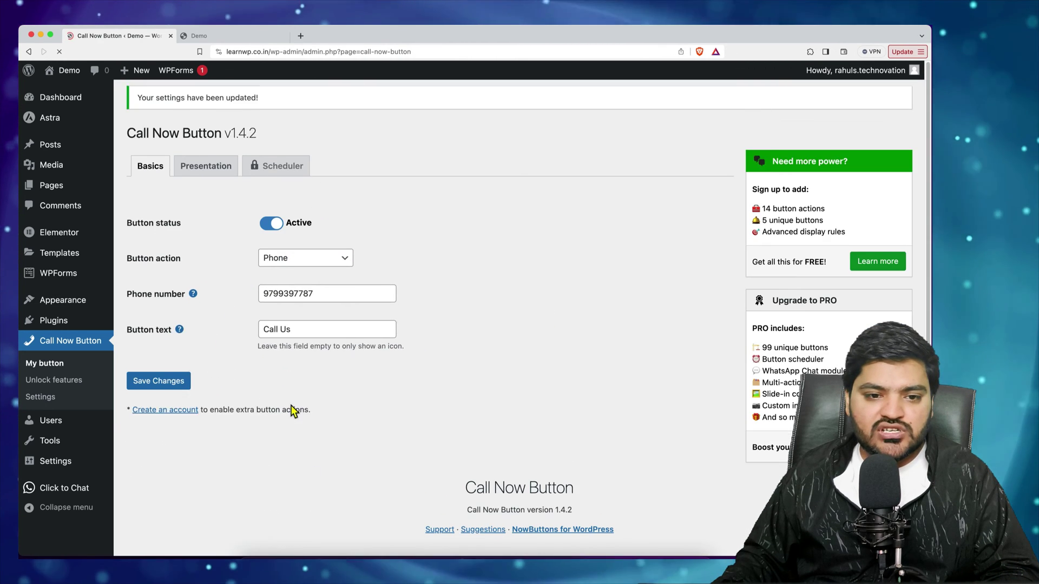
click(240, 36)
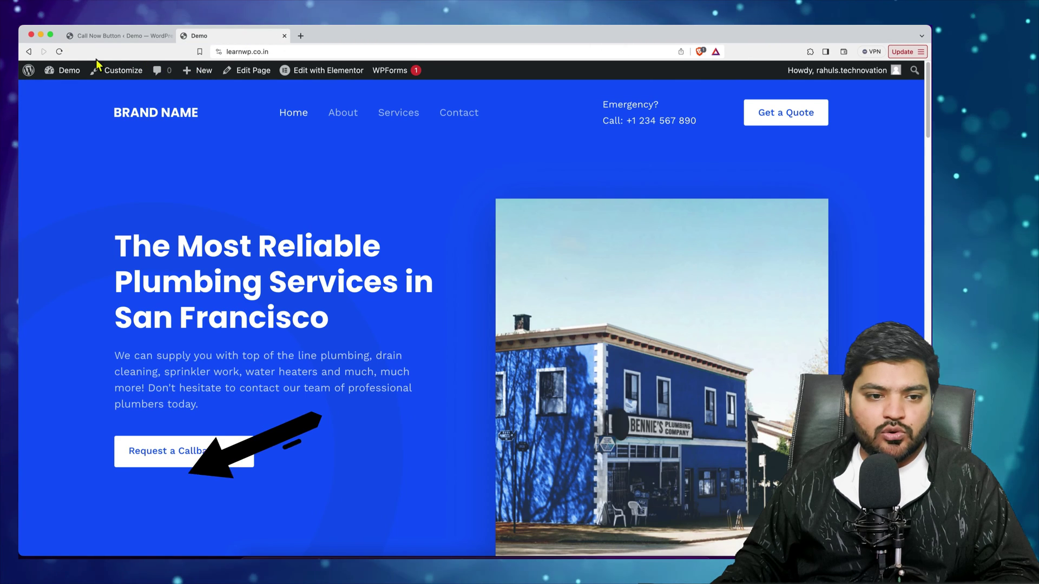
Reload the homepage to reveal the green Call Us button at the bottom left
click(59, 52)
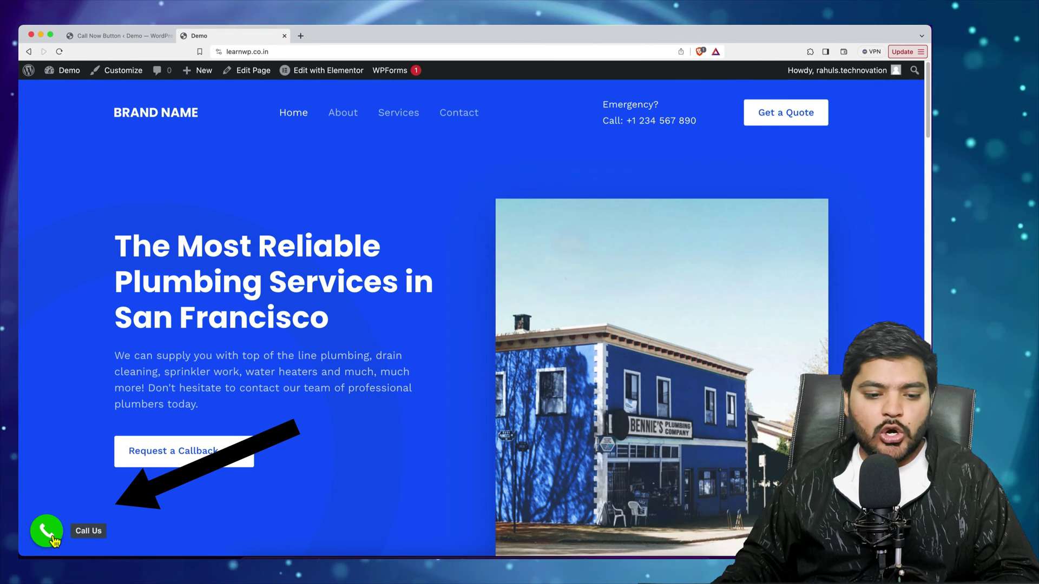